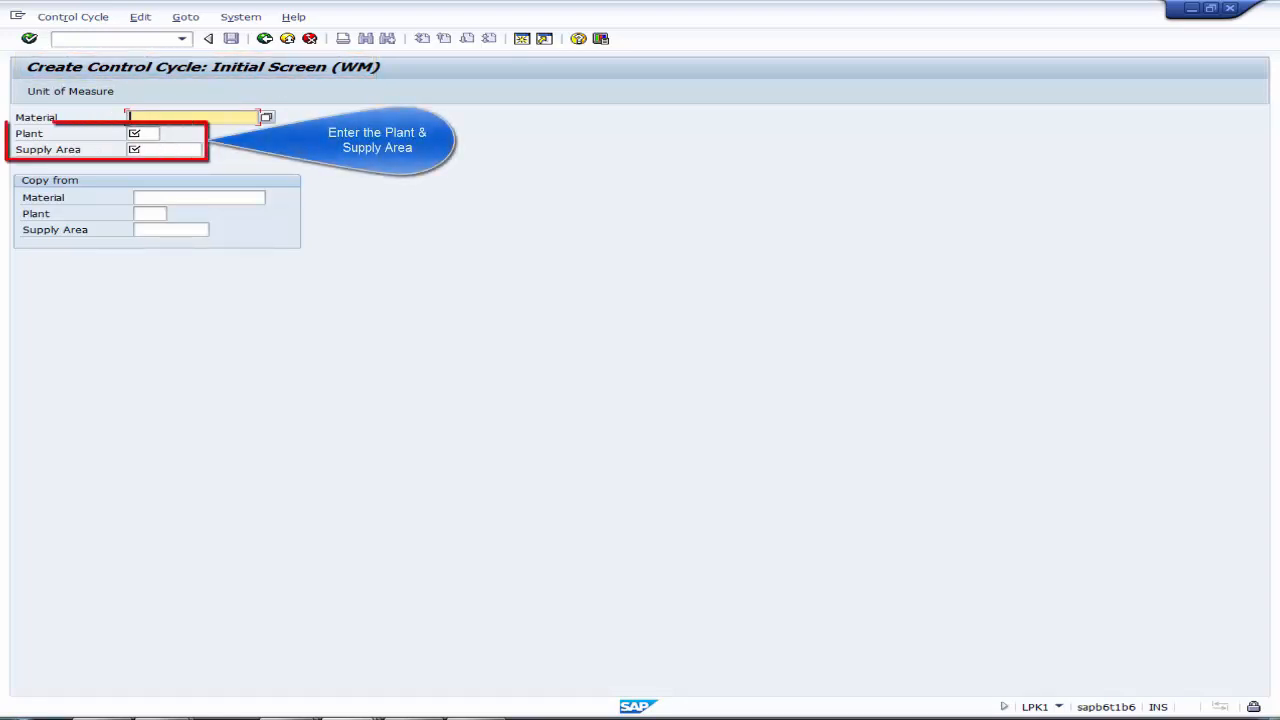
# Step: Start a control cycle without a material for plant DE01 and supply area SA_OG-VF, and continue to its data screen
pyautogui.press('Tab')
pyautogui.write('DE01')
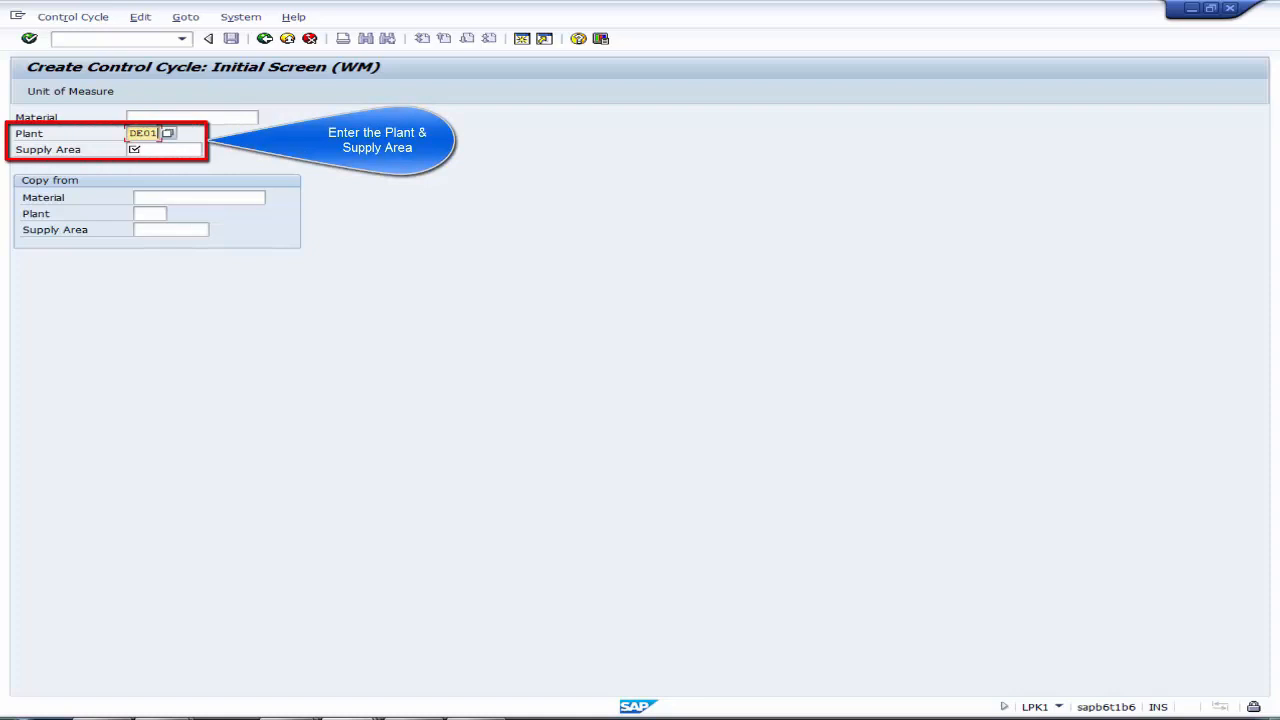
pyautogui.press('Tab')
pyautogui.press('F4')
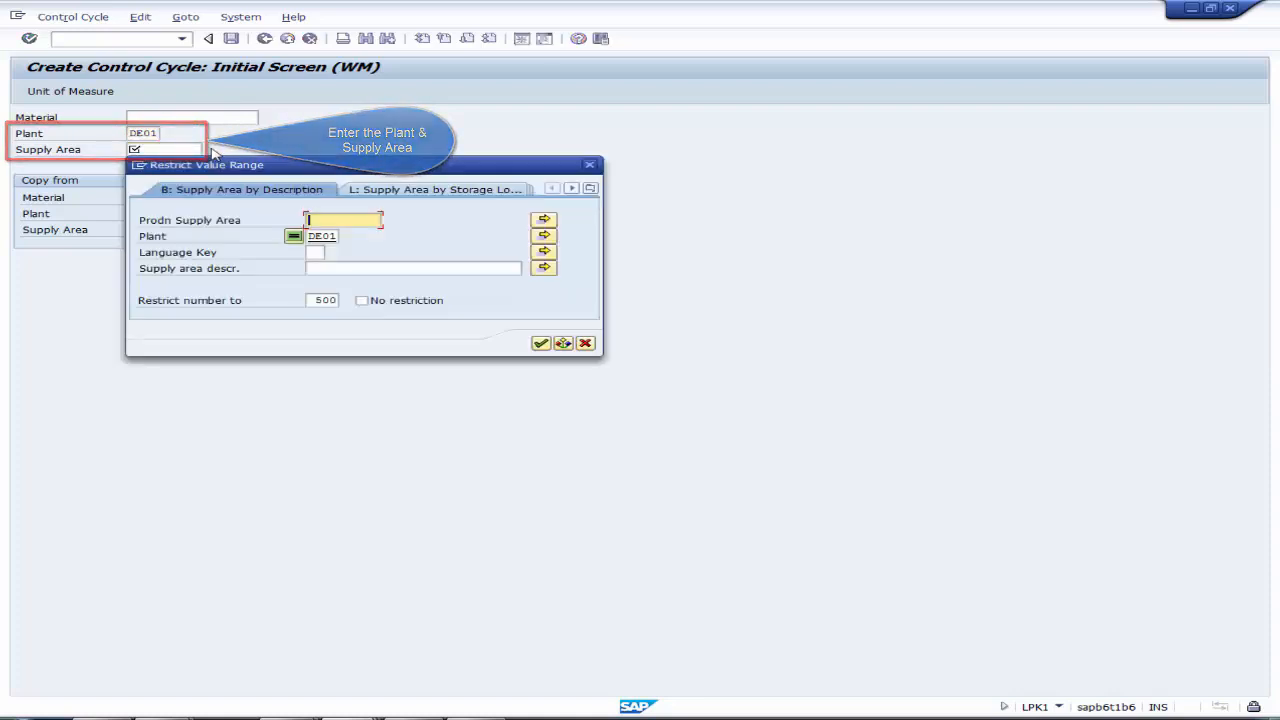
pyautogui.click(543, 346)
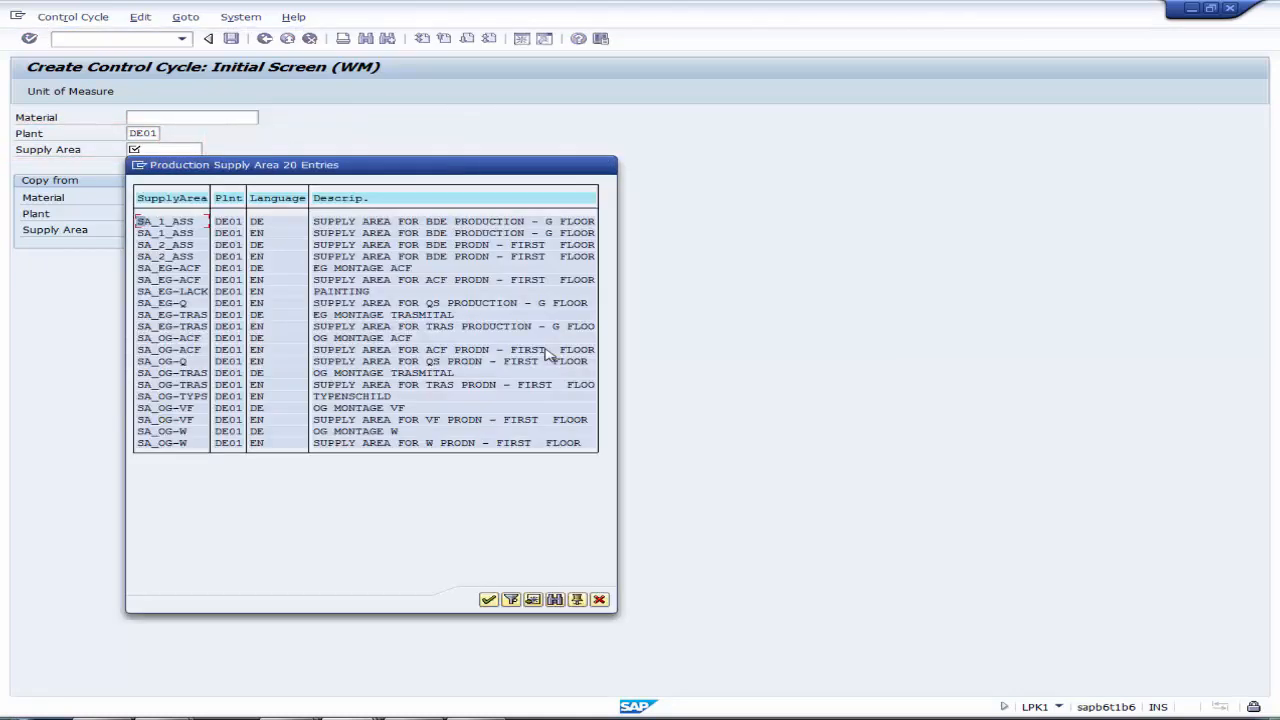
pyautogui.doubleClick(187, 408)
pyautogui.press('Return')
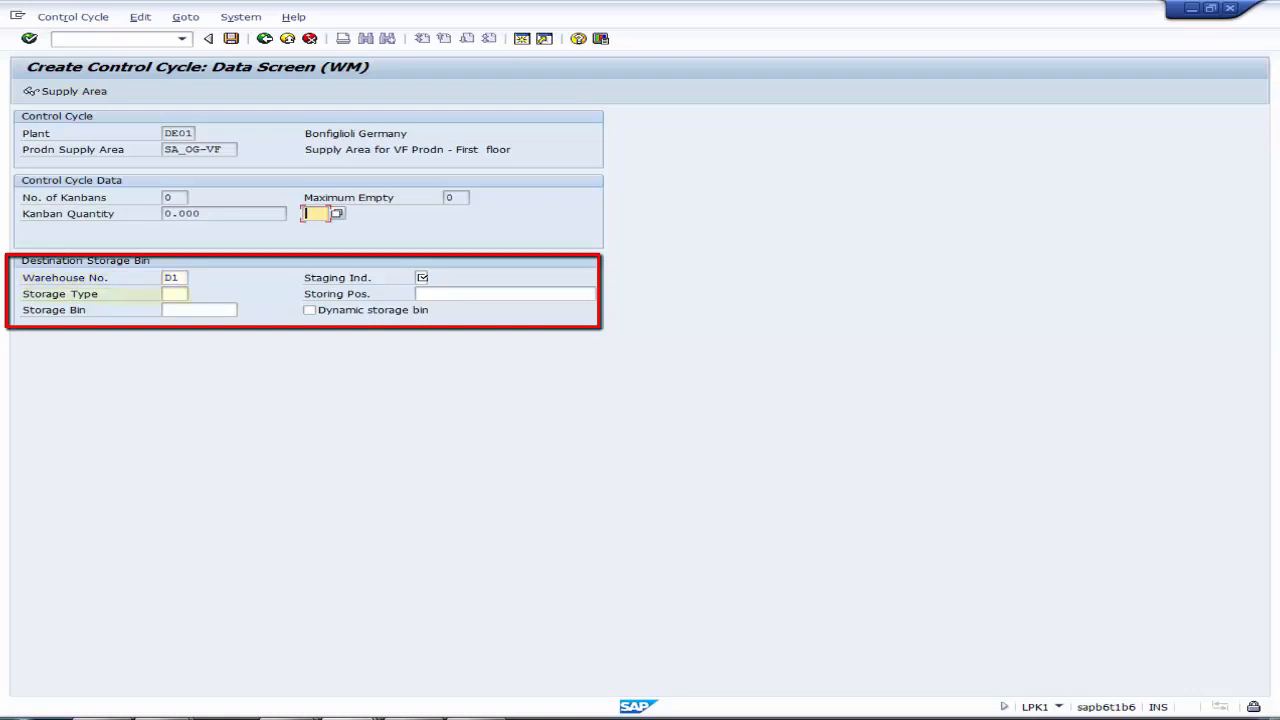
# Step: Set the destination storage type to 100 and enable the dynamic storage bin
pyautogui.click(176, 294)
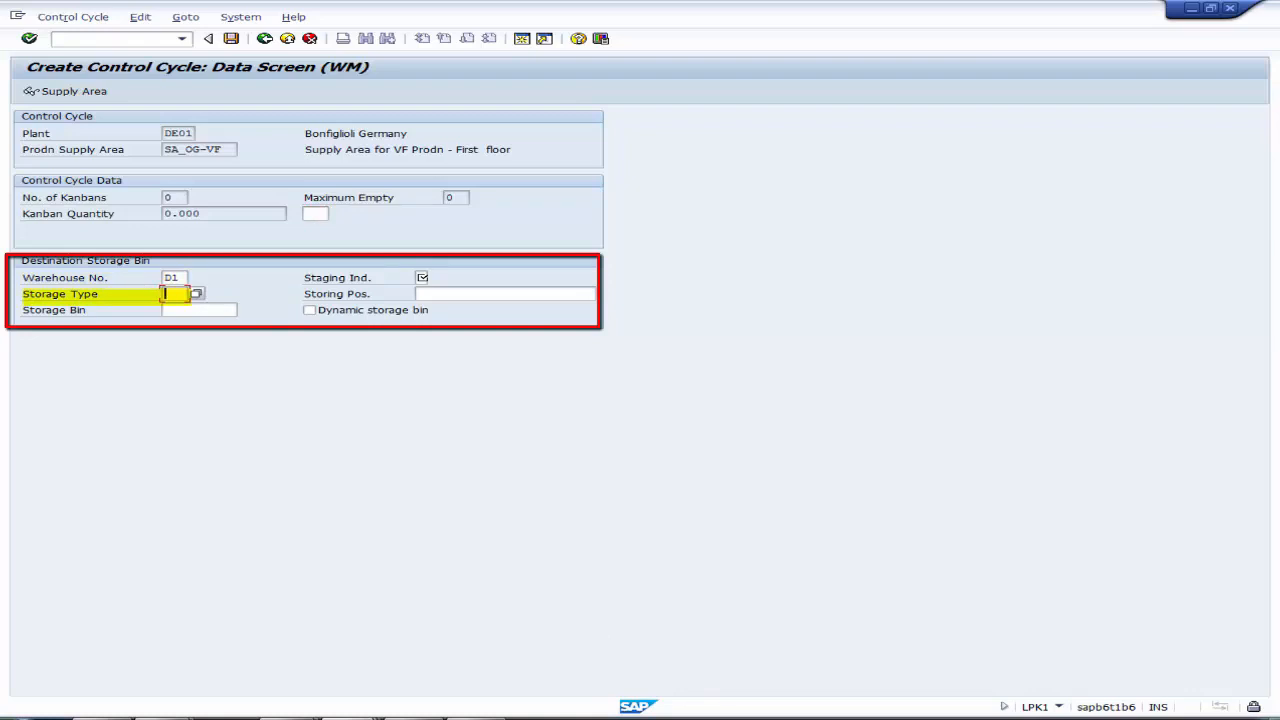
pyautogui.write('100')
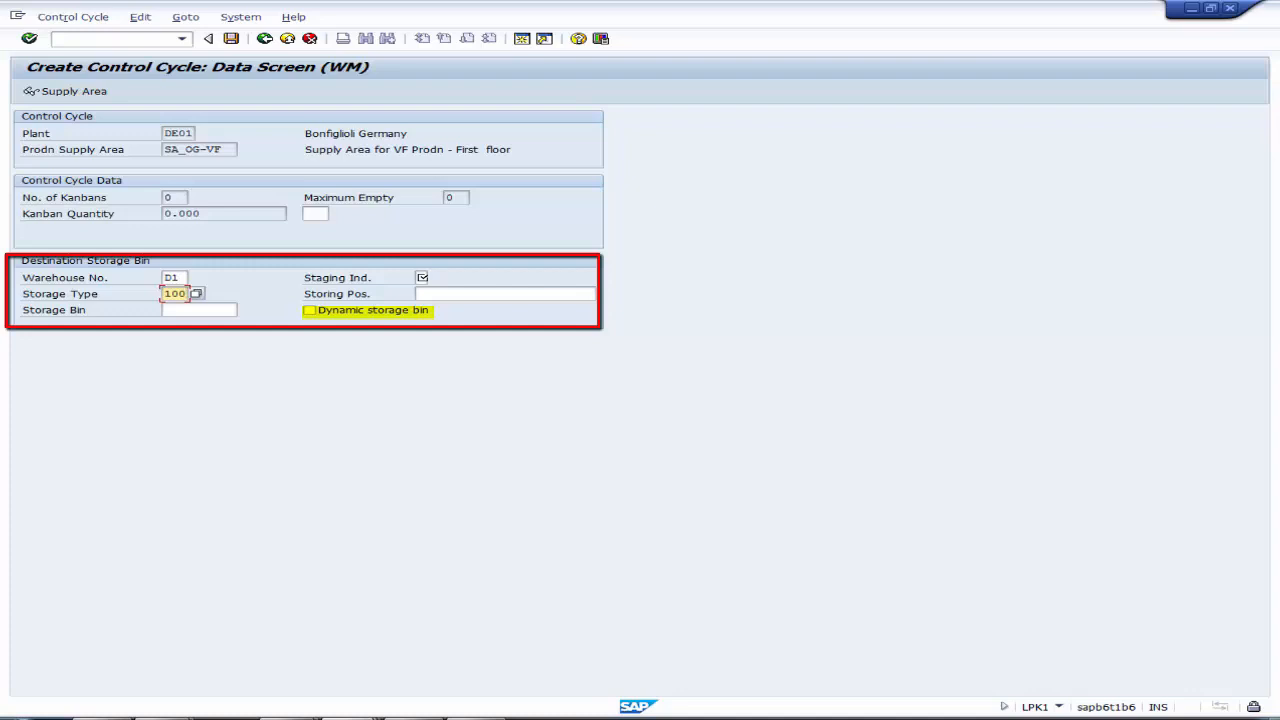
pyautogui.click(310, 310)
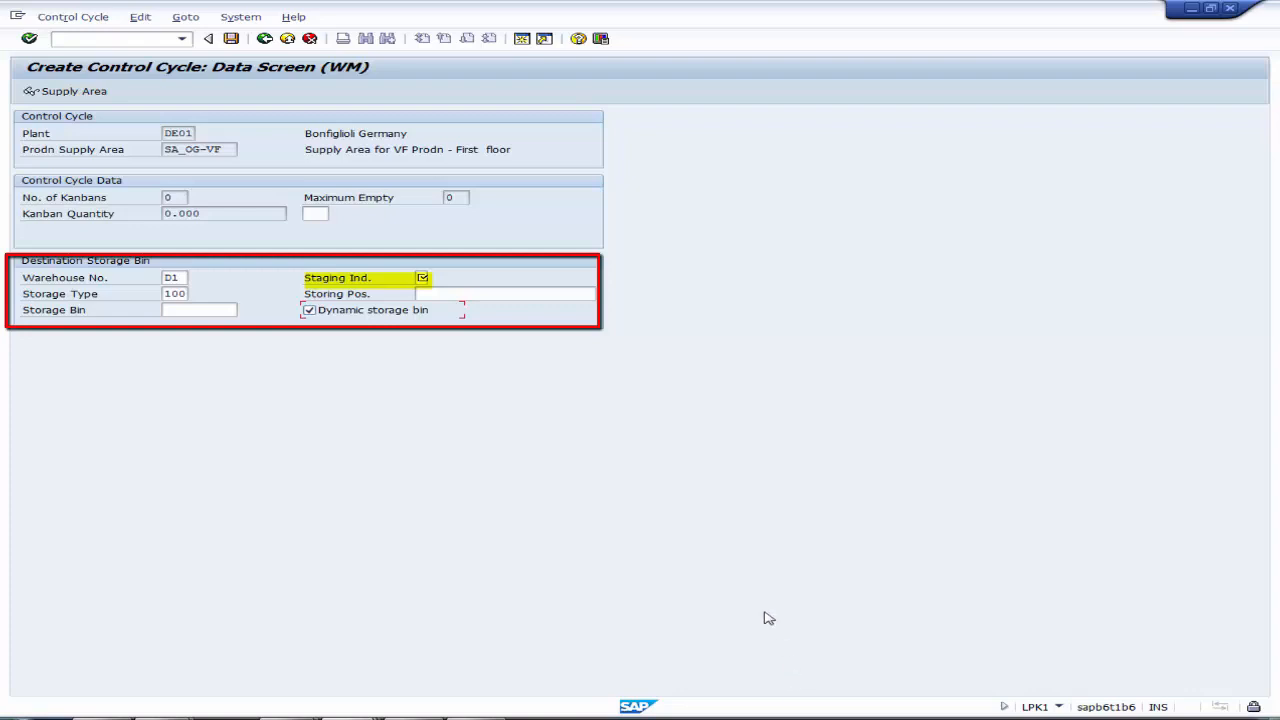
# Step: Set the staging indicator to 1 (Pick list item) and save the control cycle
pyautogui.click(423, 279)
pyautogui.click(423, 278)
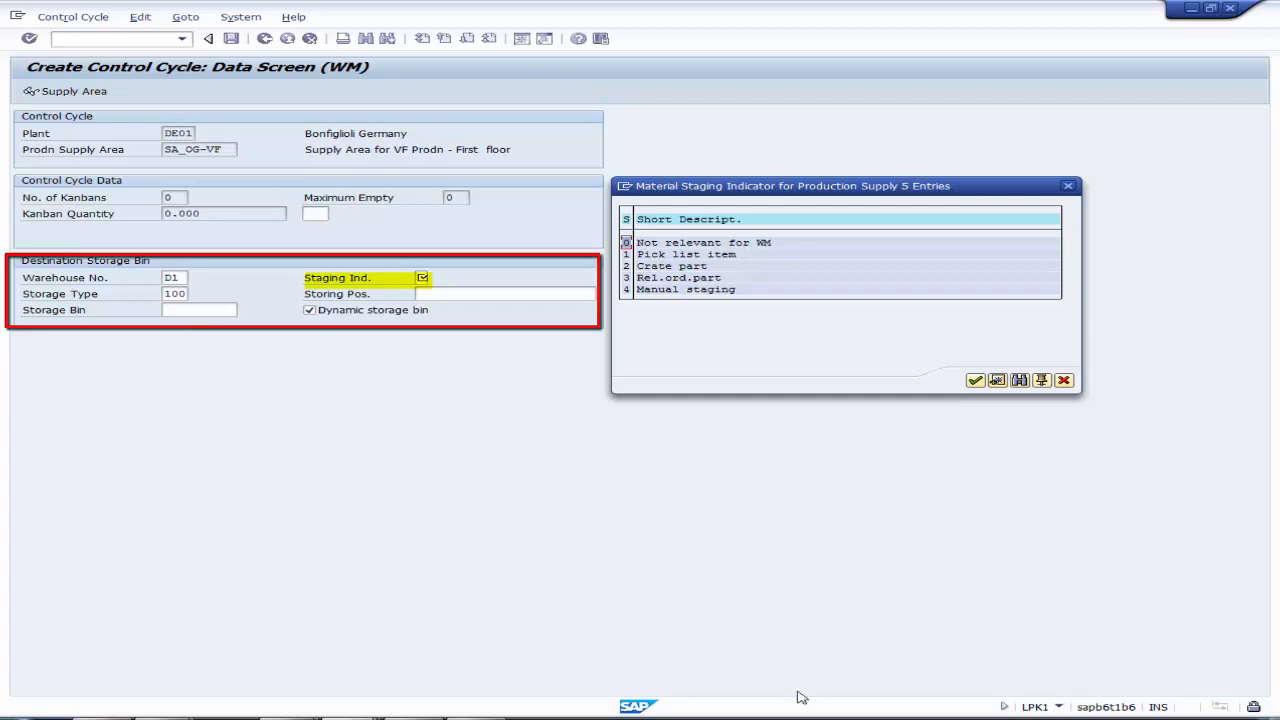
pyautogui.doubleClick(720, 256)
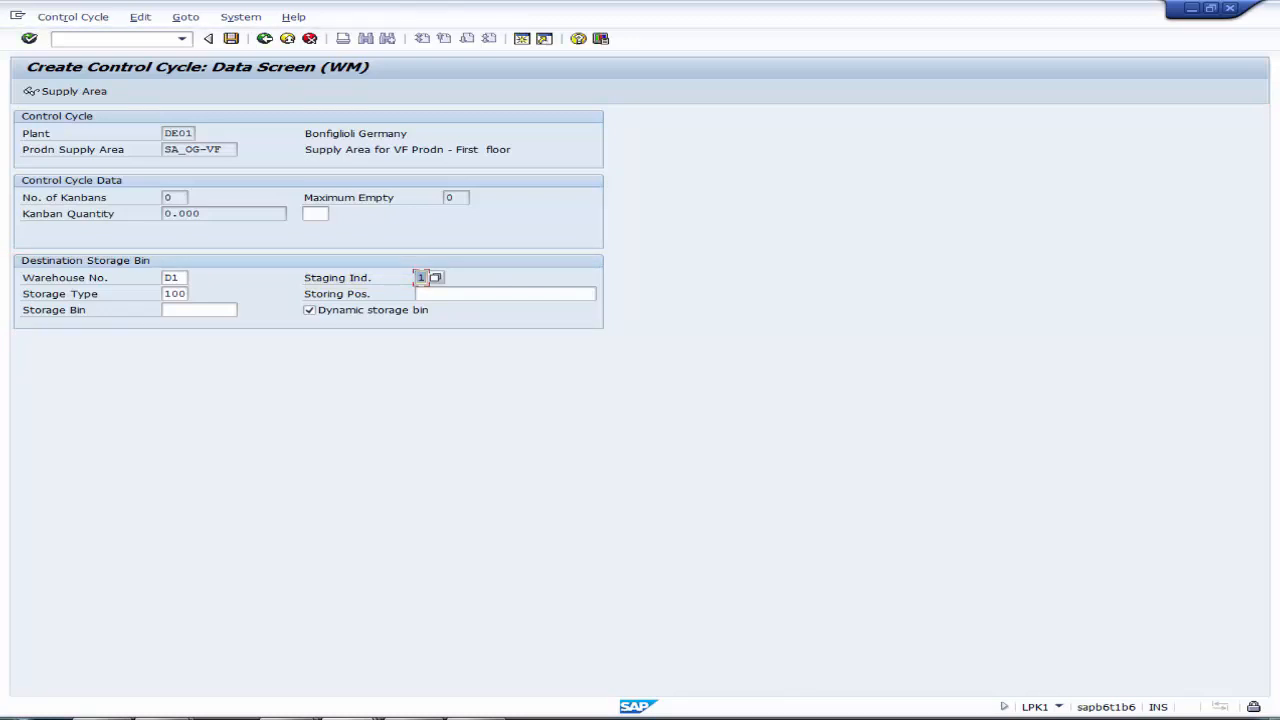
pyautogui.click(29, 38)
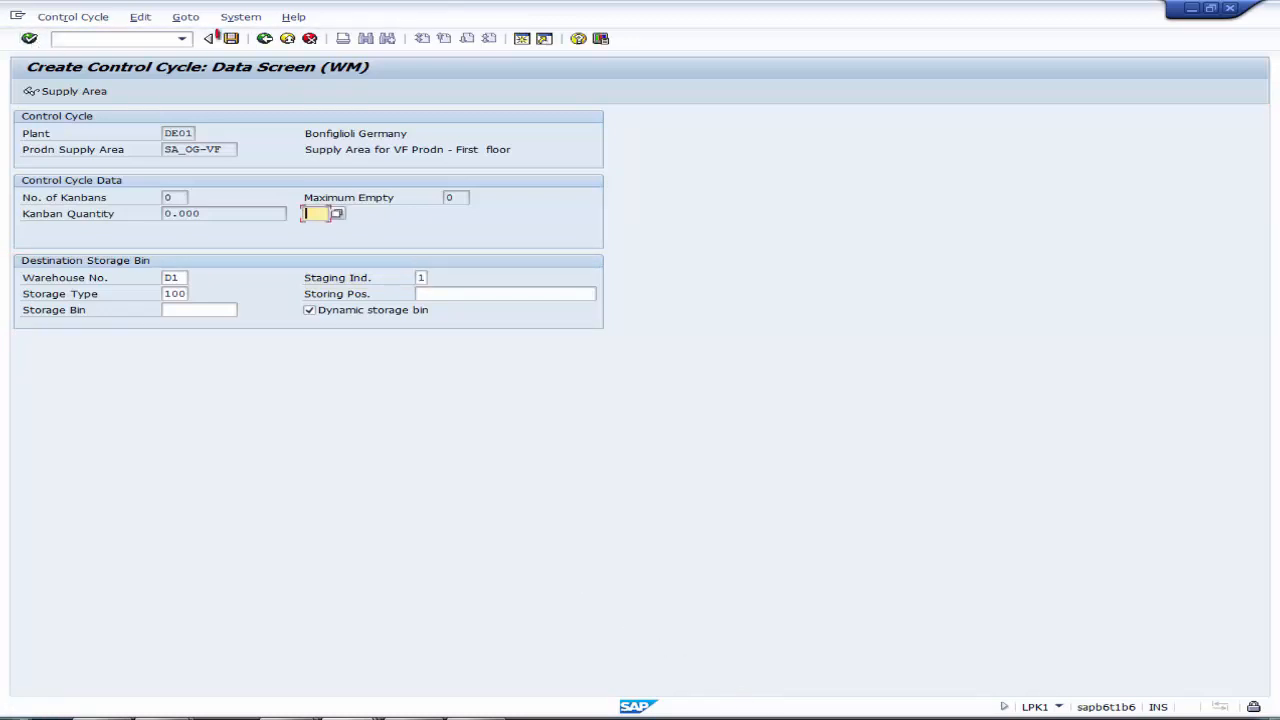
pyautogui.click(232, 40)
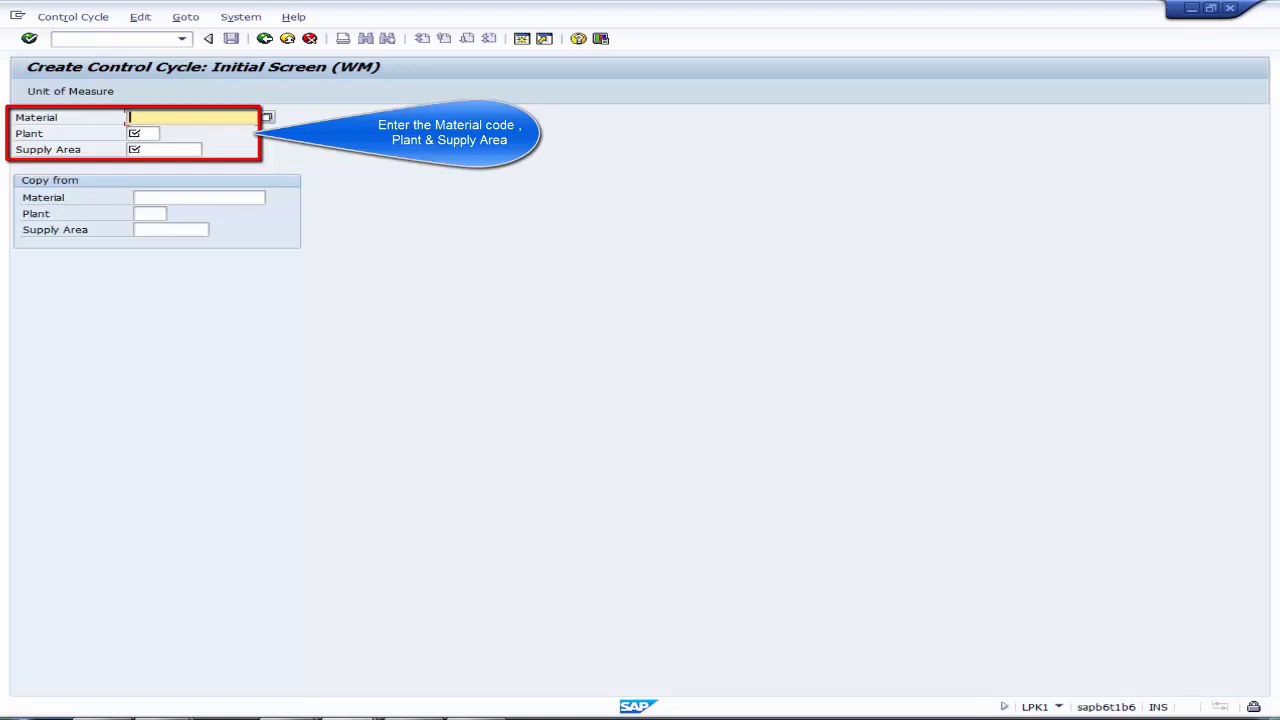
# Step: Start a control cycle for material 614600007, plant DE01 and supply area SA_EG-ACF, and continue to its data screen
pyautogui.write('614600007')
pyautogui.press('Tab')
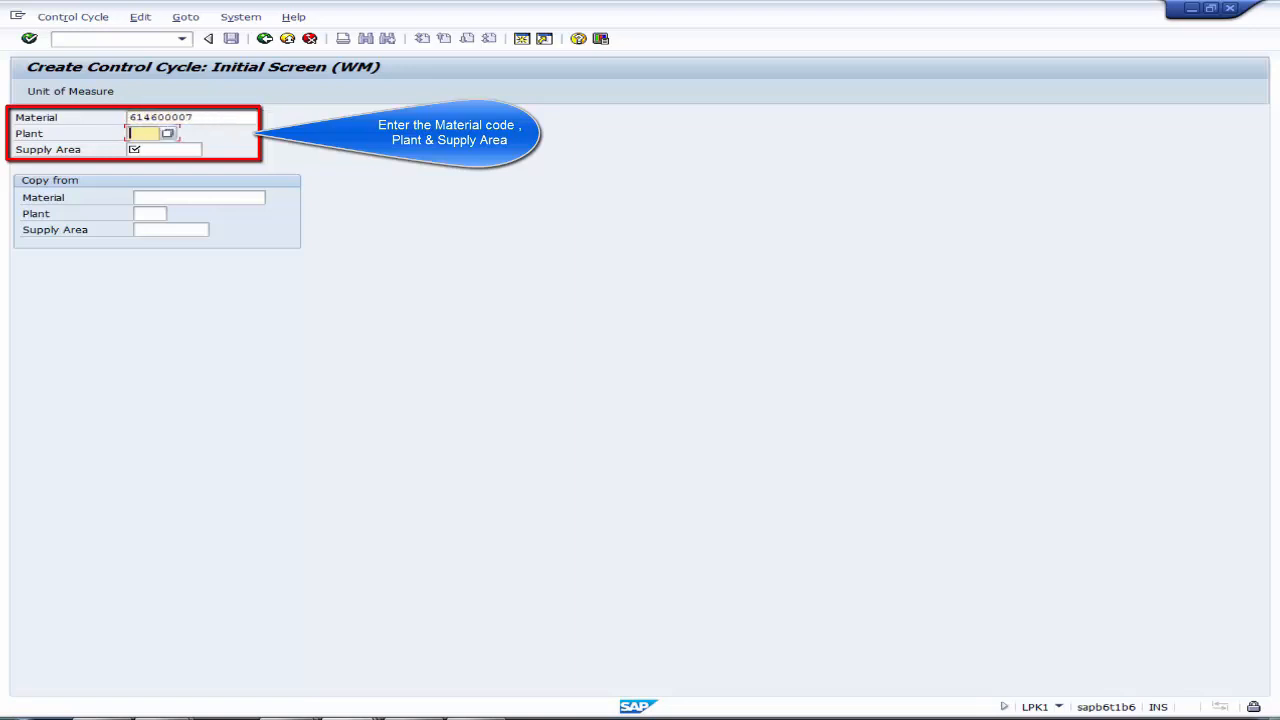
pyautogui.write('DE01')
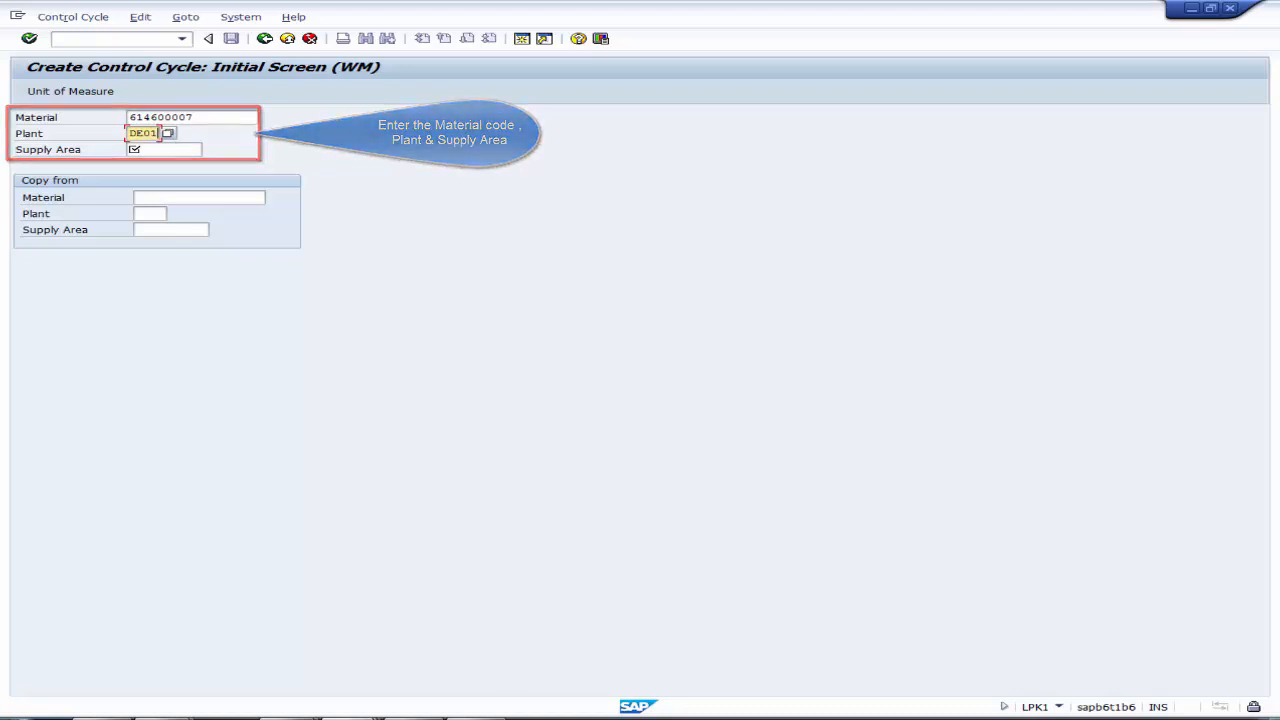
pyautogui.press('Tab')
pyautogui.click(211, 149)
pyautogui.click(537, 342)
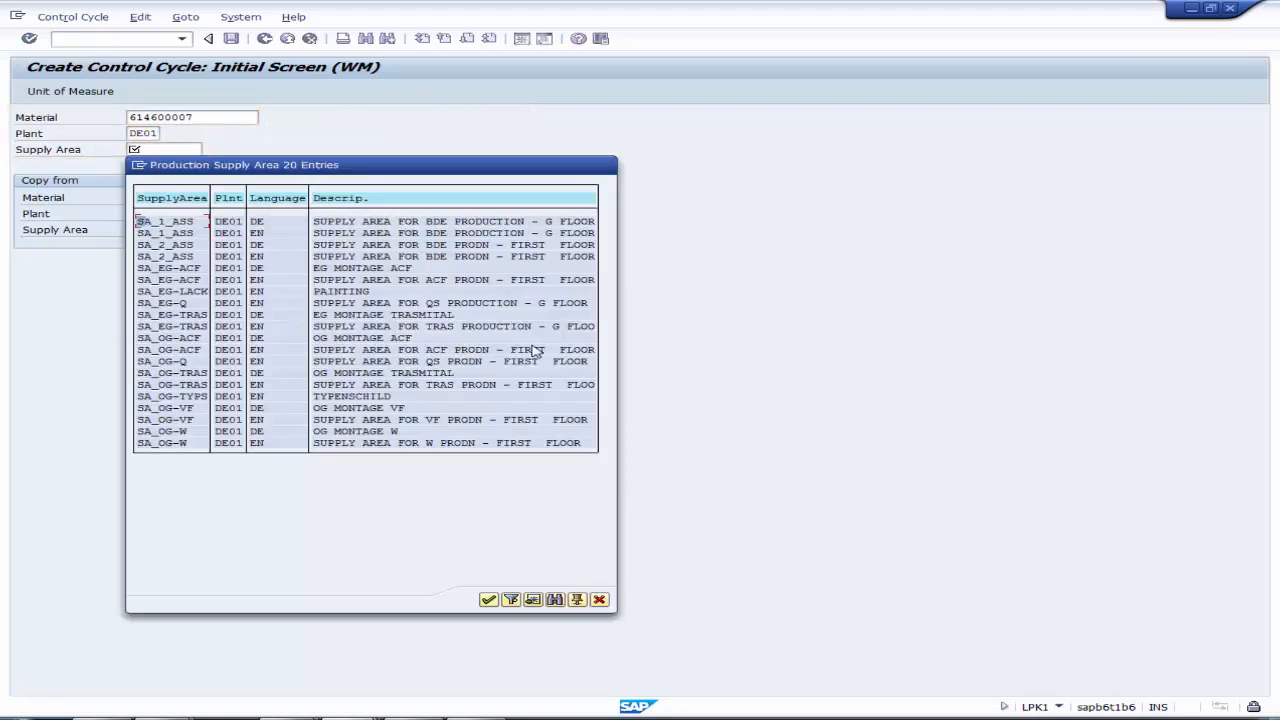
pyautogui.doubleClick(368, 270)
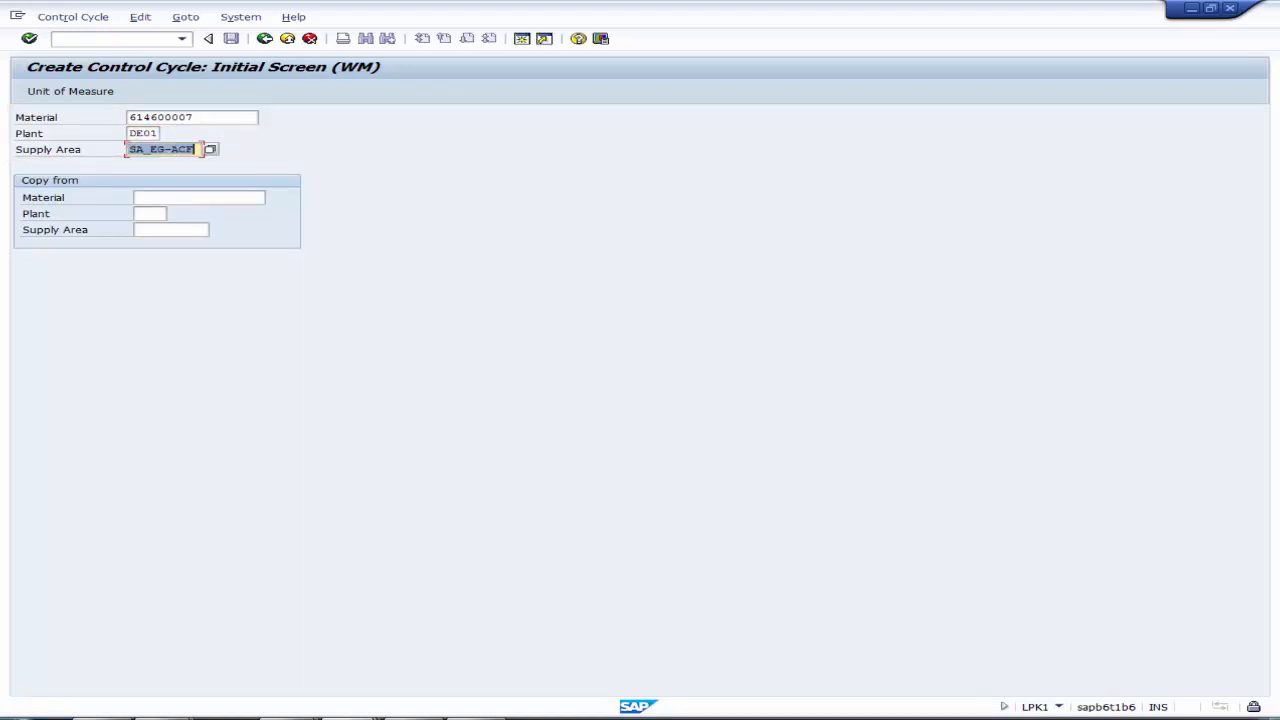
pyautogui.press('Return')
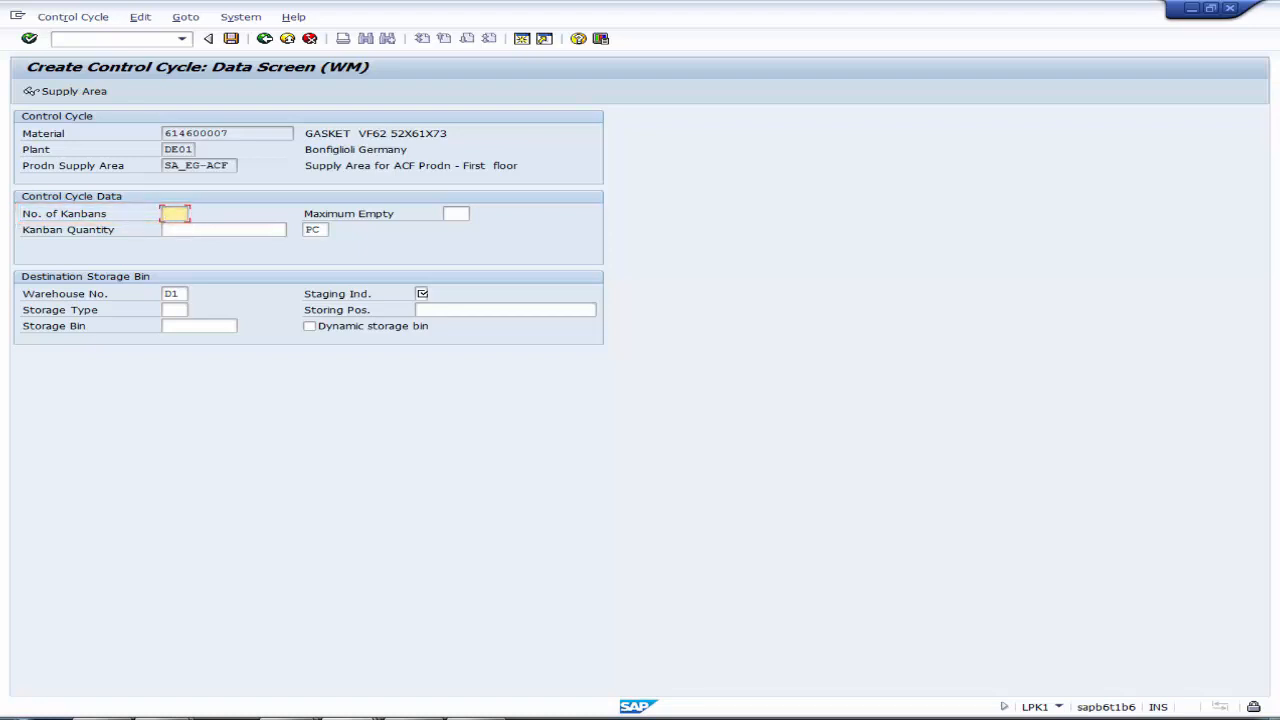
# Step: Enter 2 kanbans with a kanban quantity of 25 PC, and set the staging indicator to 2 (Crate part)
pyautogui.write('2')
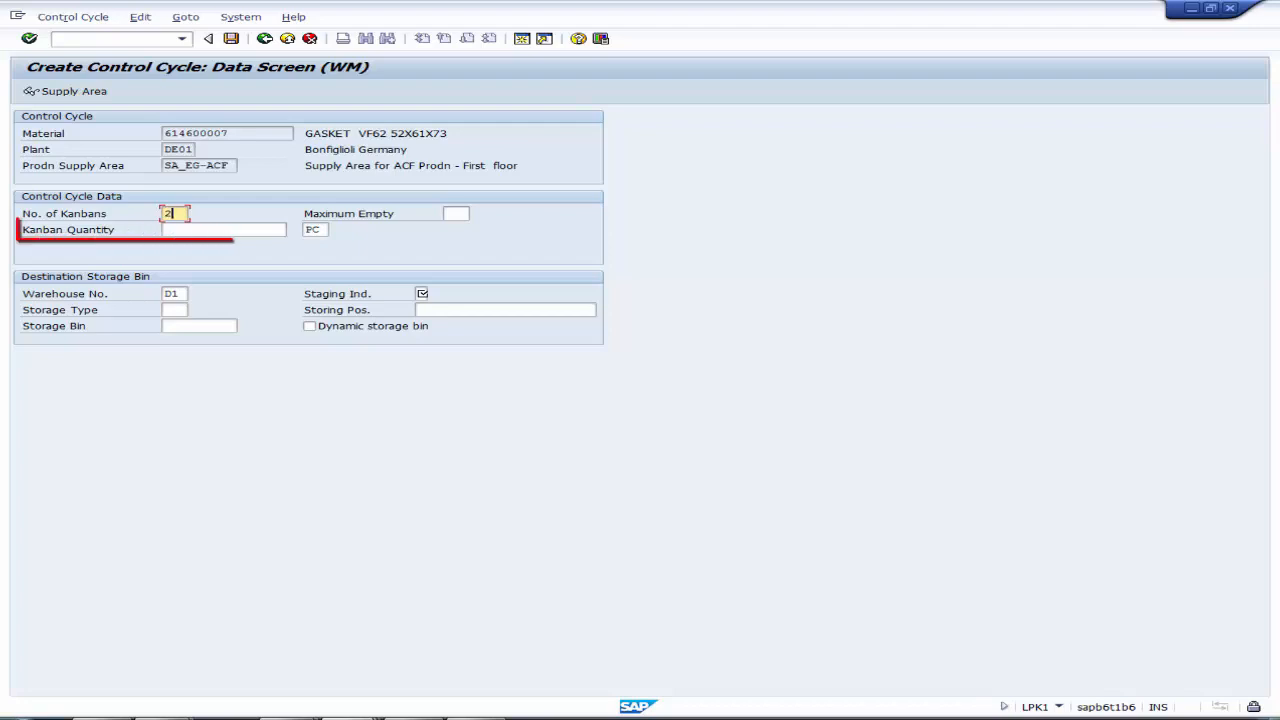
pyautogui.click(180, 230)
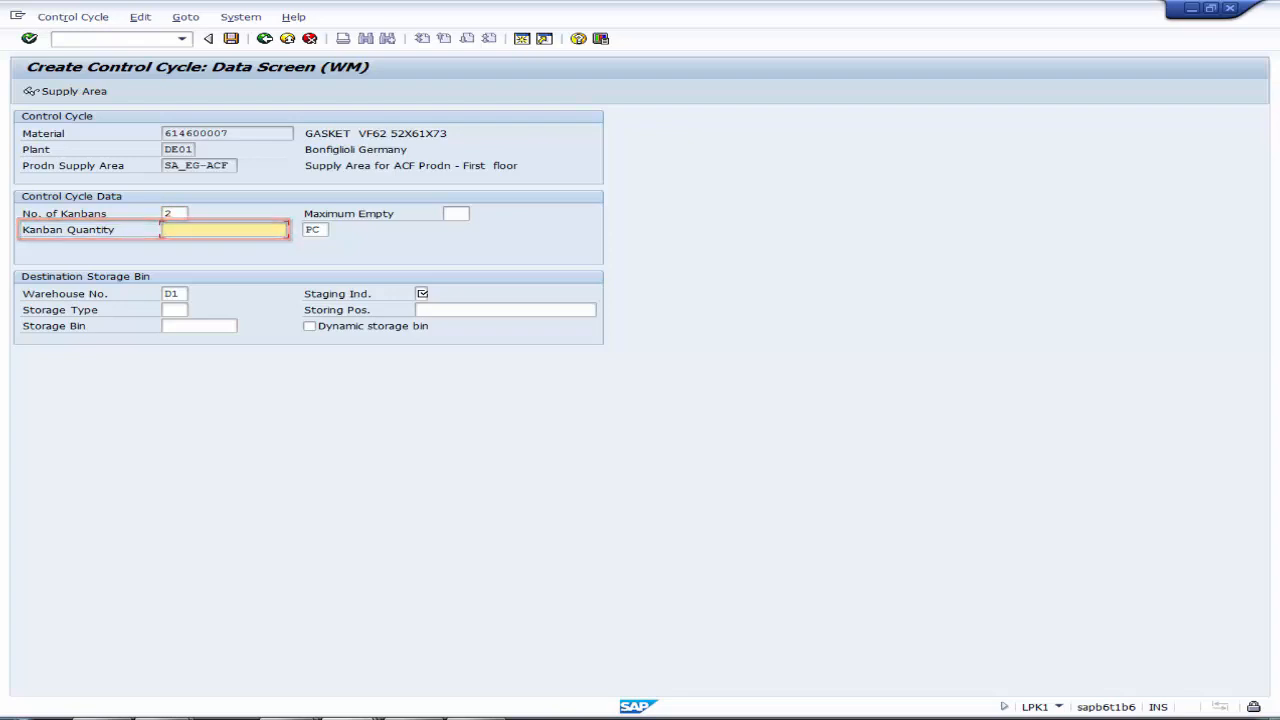
pyautogui.write('25')
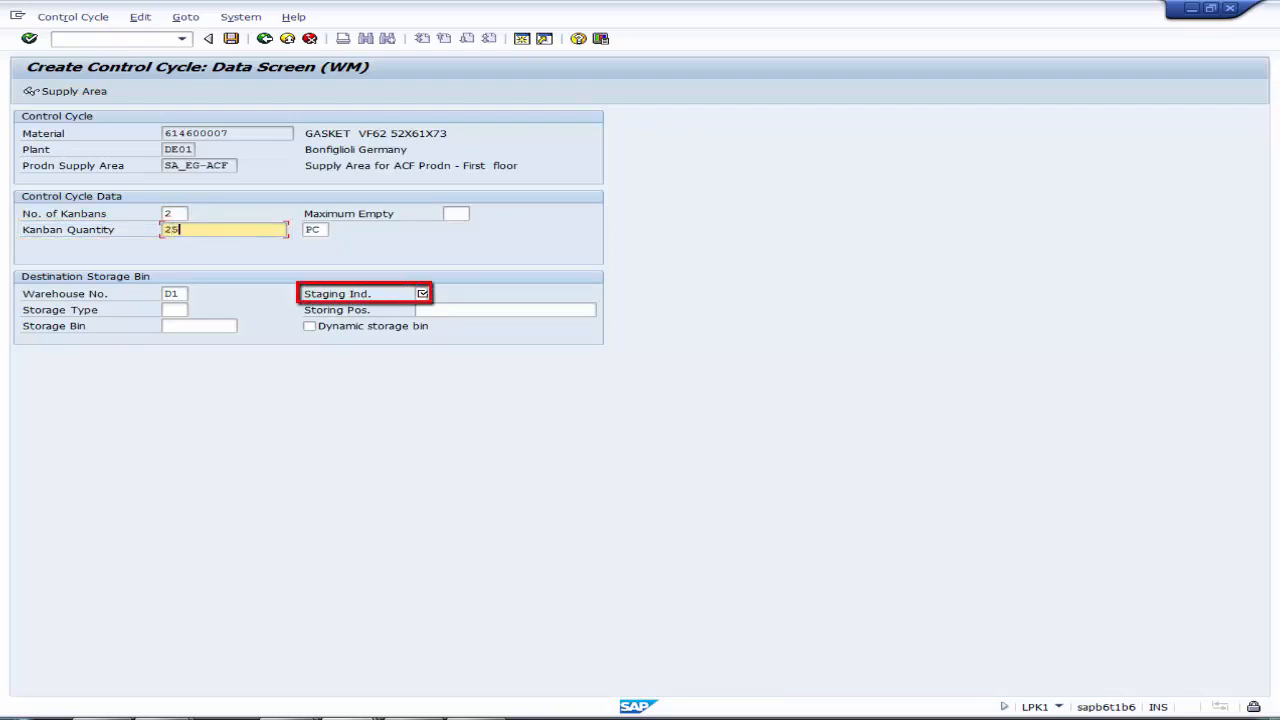
pyautogui.click(435, 293)
pyautogui.click(423, 293)
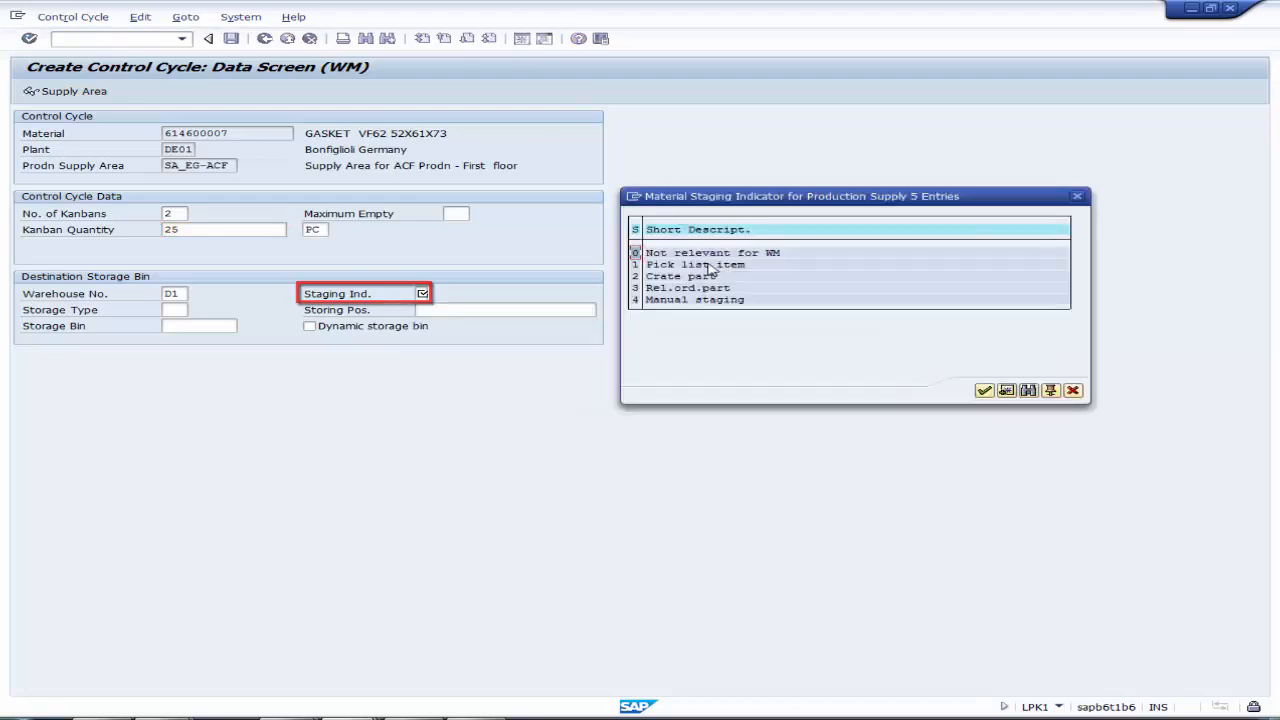
pyautogui.click(708, 277)
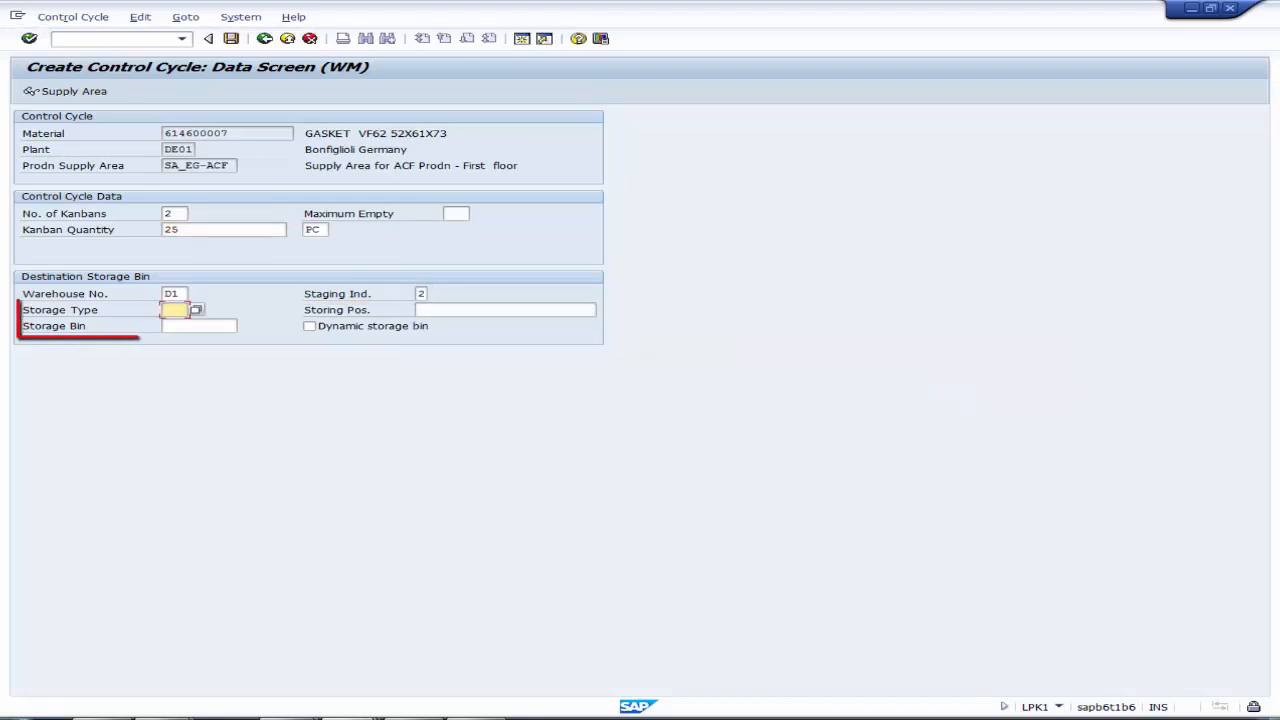
# Step: Set the destination to storage type WC1 and storage bin KANBAN, and save the control cycle
pyautogui.write('WC1')
pyautogui.press('Tab')
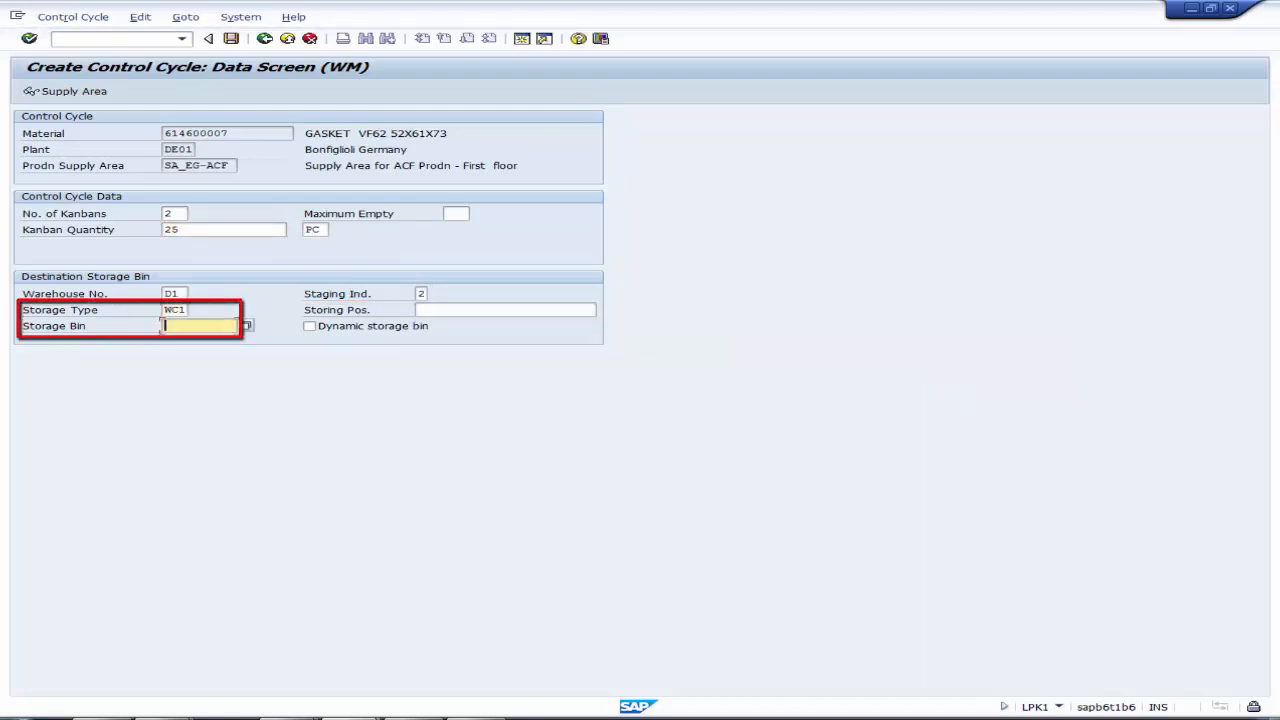
pyautogui.write('KGNBAN')
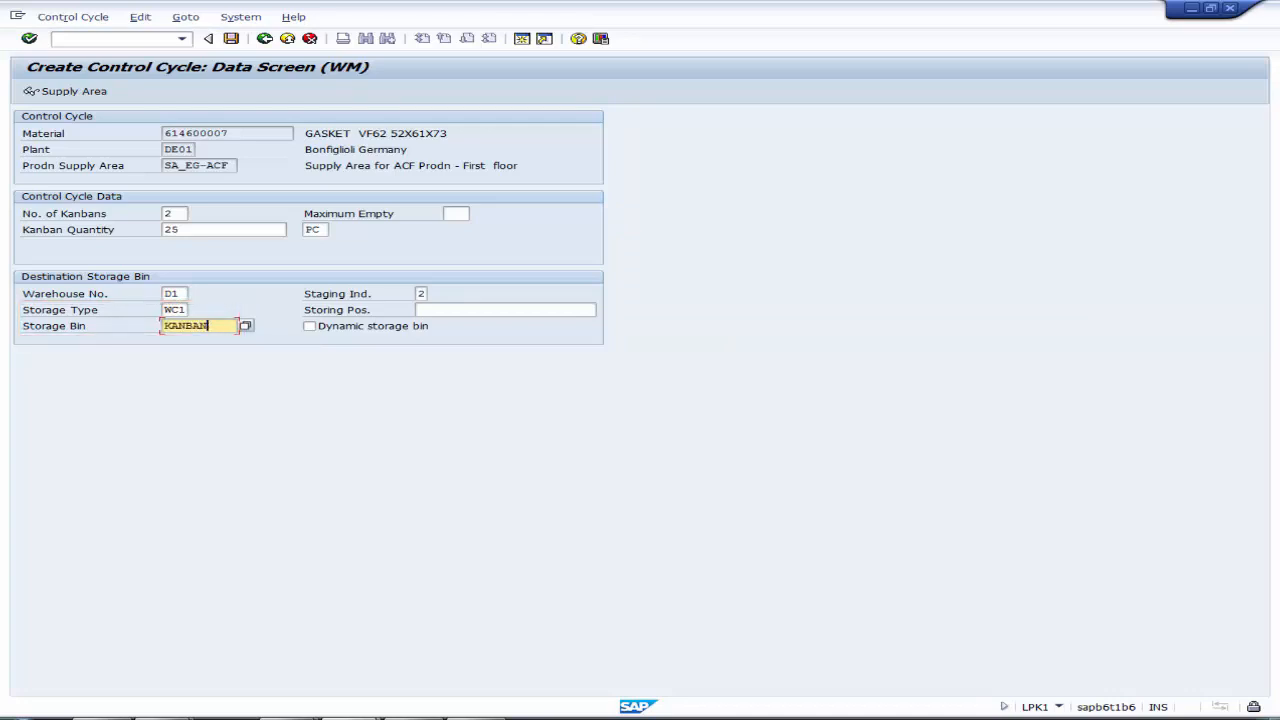
pyautogui.click(29, 38)
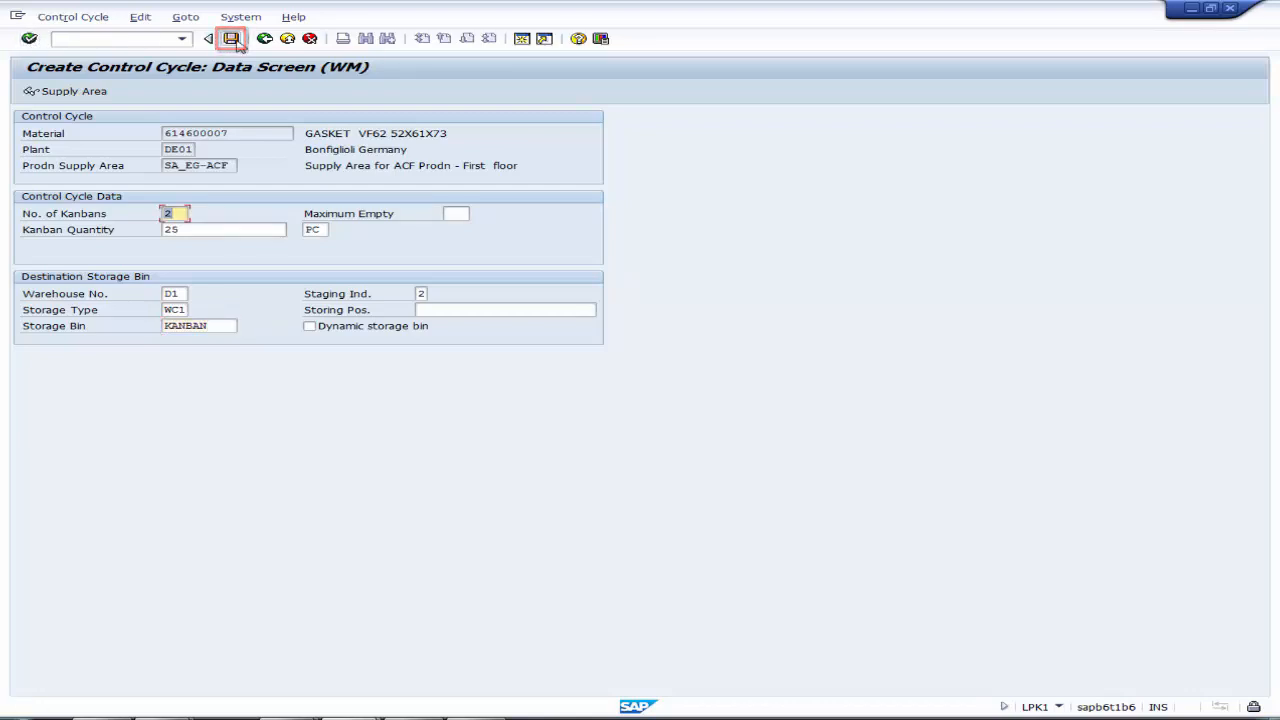
pyautogui.hotkey('ctrl', 's')
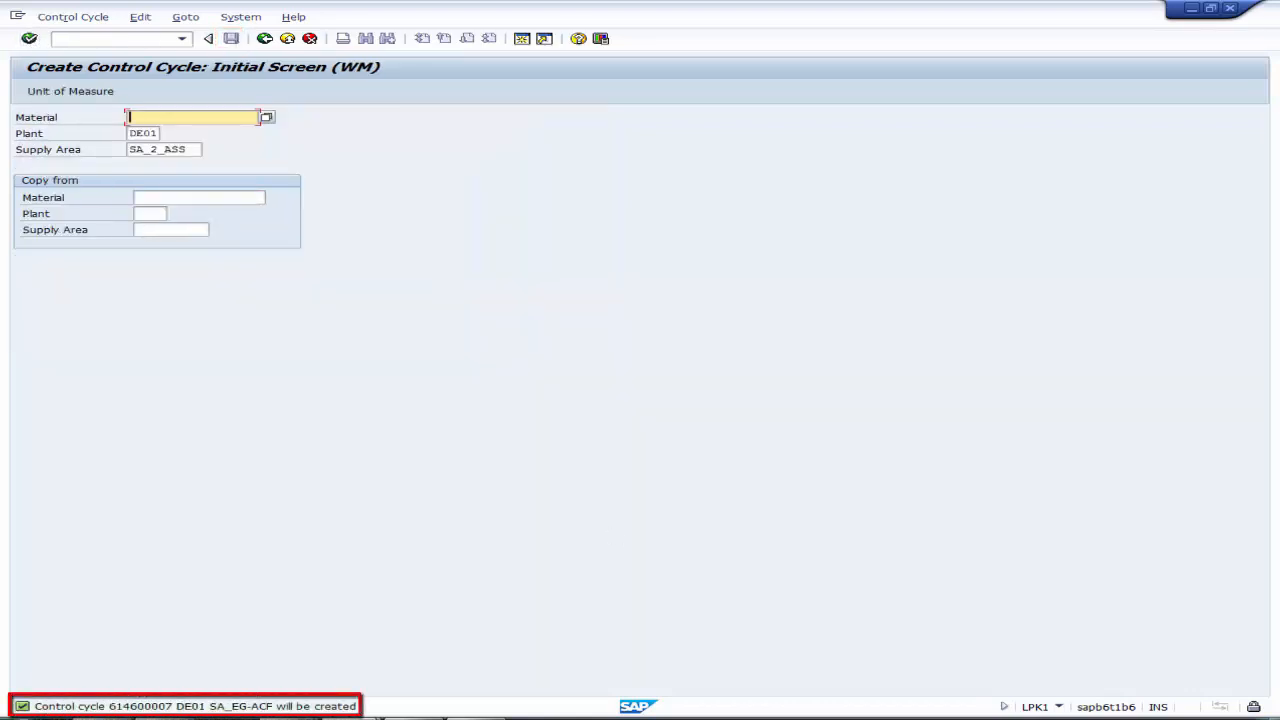